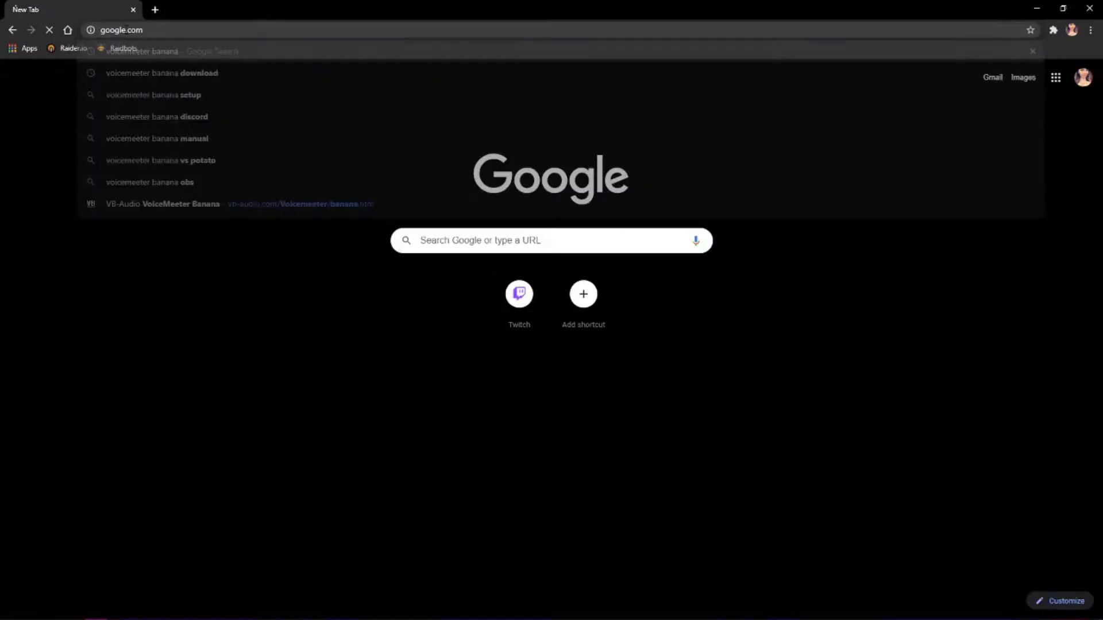
# Search for voicemeeter banana, open the VB-Audio VoiceMeeter Banana page and scroll to its Install section
pyautogui.press('Return')
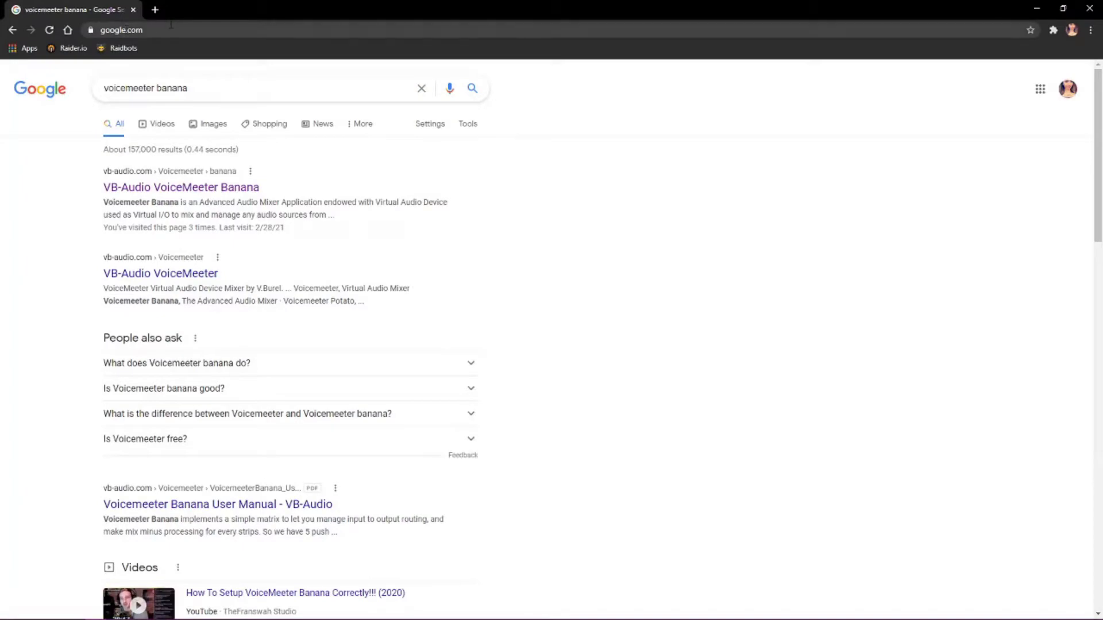
pyautogui.click(185, 187)
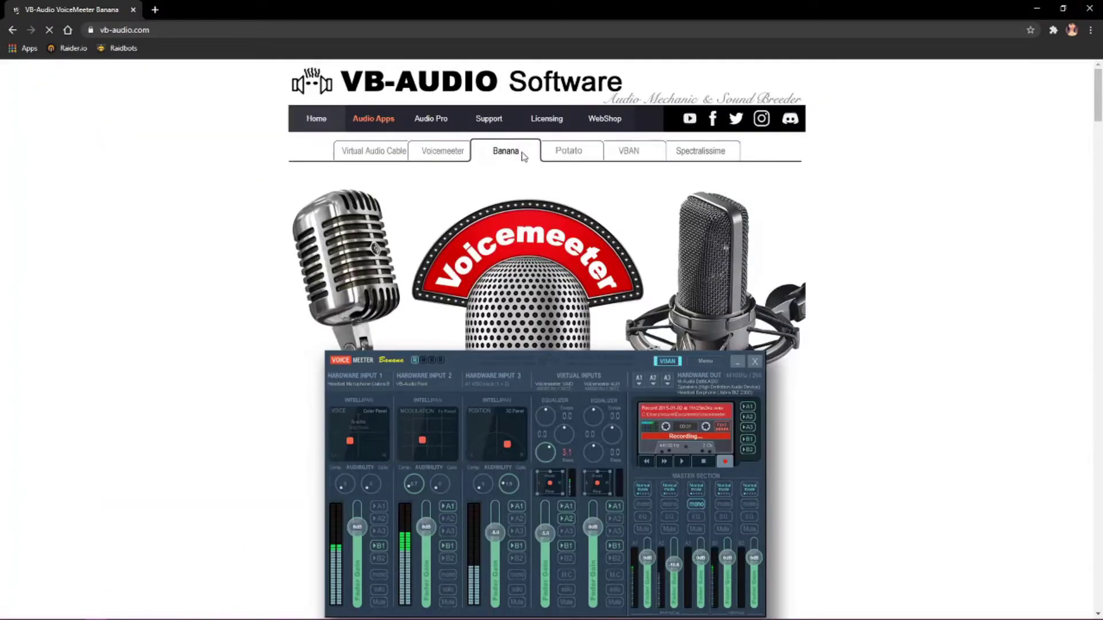
pyautogui.scroll(-7, 218, 359)
pyautogui.scroll(-1, 215, 359)
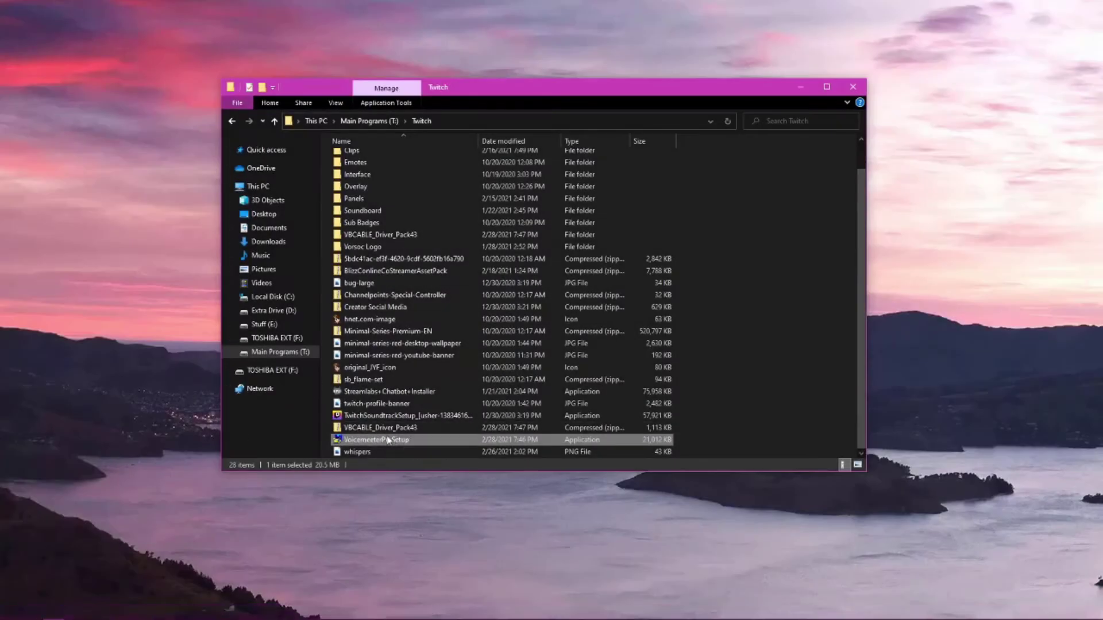
# Run the VoicemeeterProSetup installer and install Voicemeeter Banana
pyautogui.doubleClick(388, 440)
pyautogui.click(806, 87)
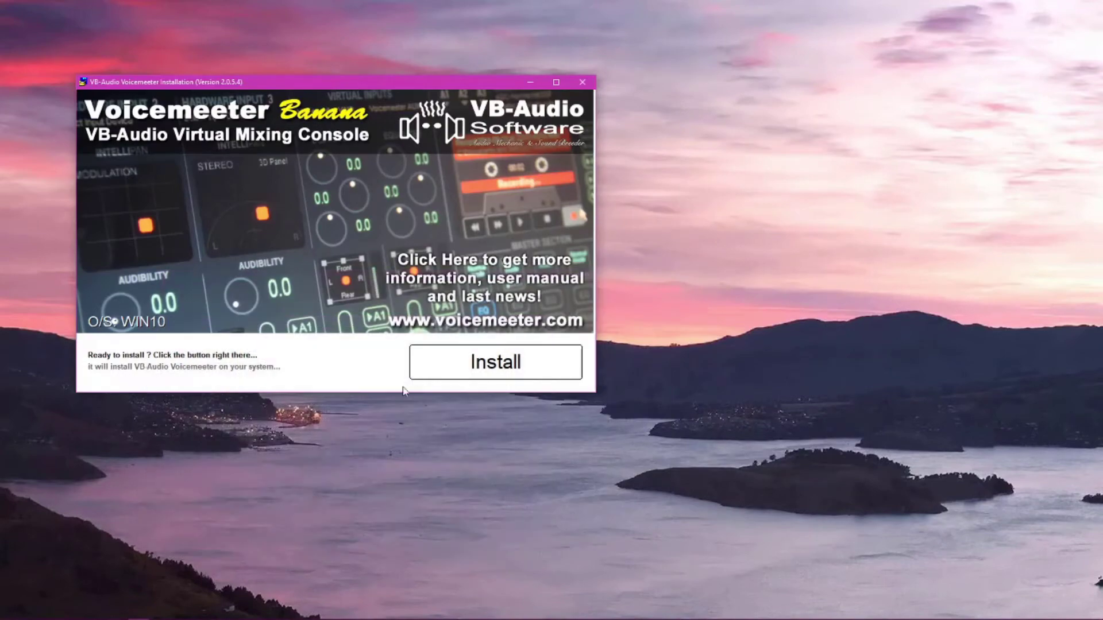
pyautogui.click(458, 374)
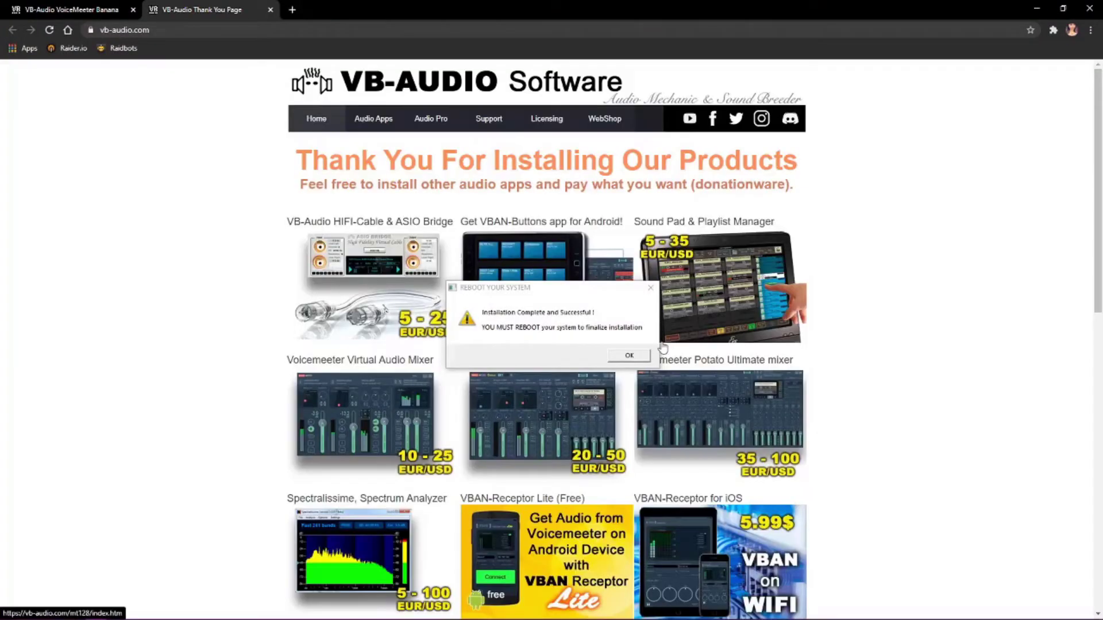
# Dismiss the reboot notice, close the thank-you tab and go to the VB-CABLE Virtual Audio Cable page
pyautogui.click(630, 357)
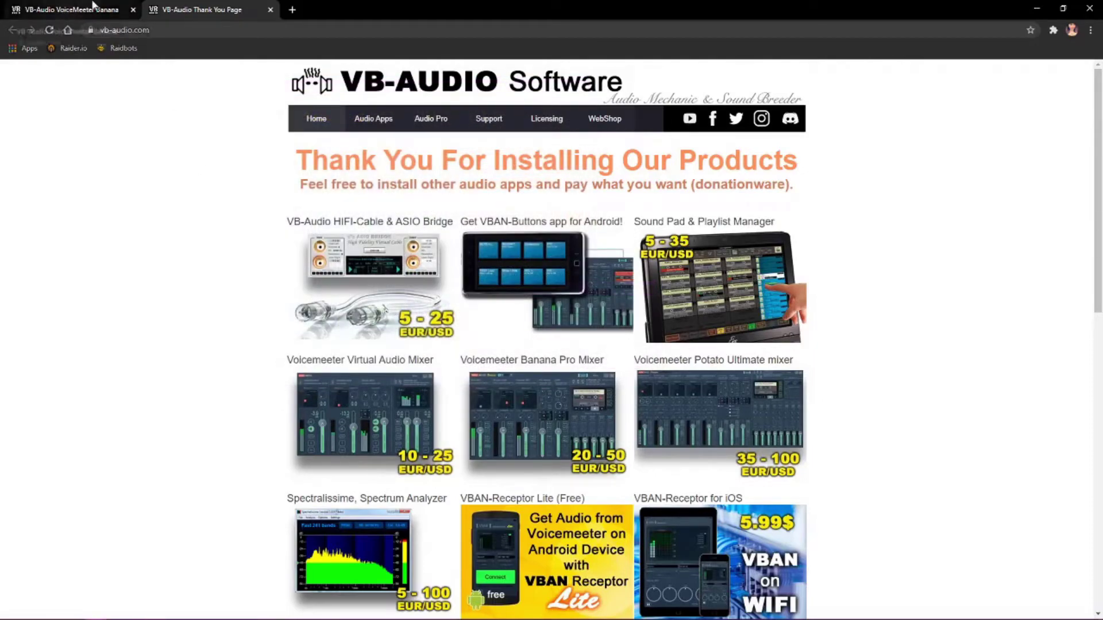
pyautogui.click(270, 9)
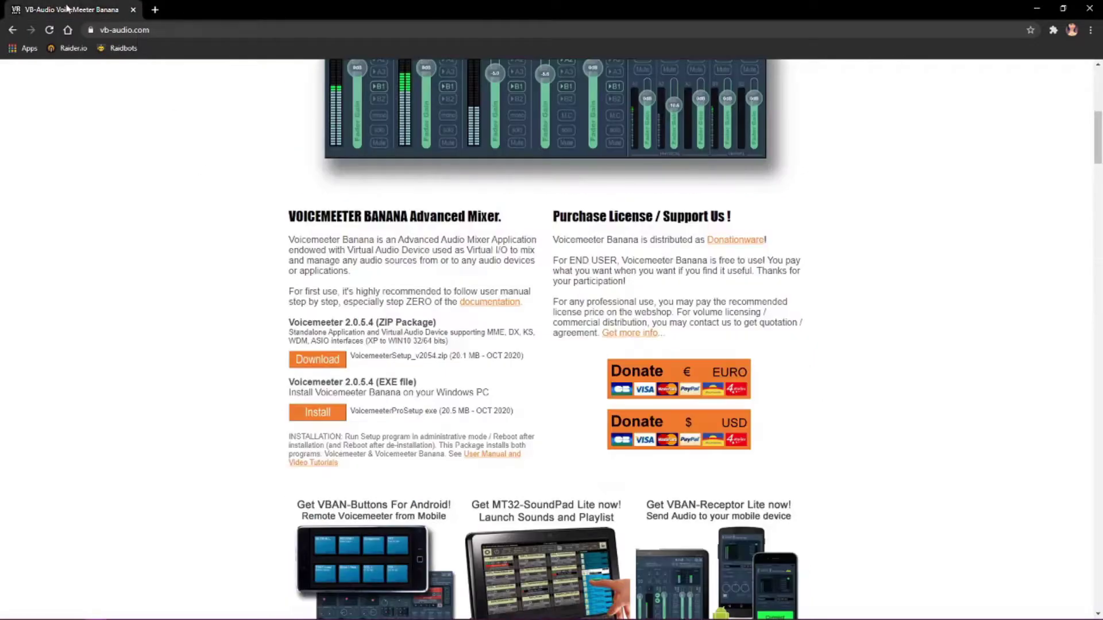
pyautogui.scroll(8, 146, 324)
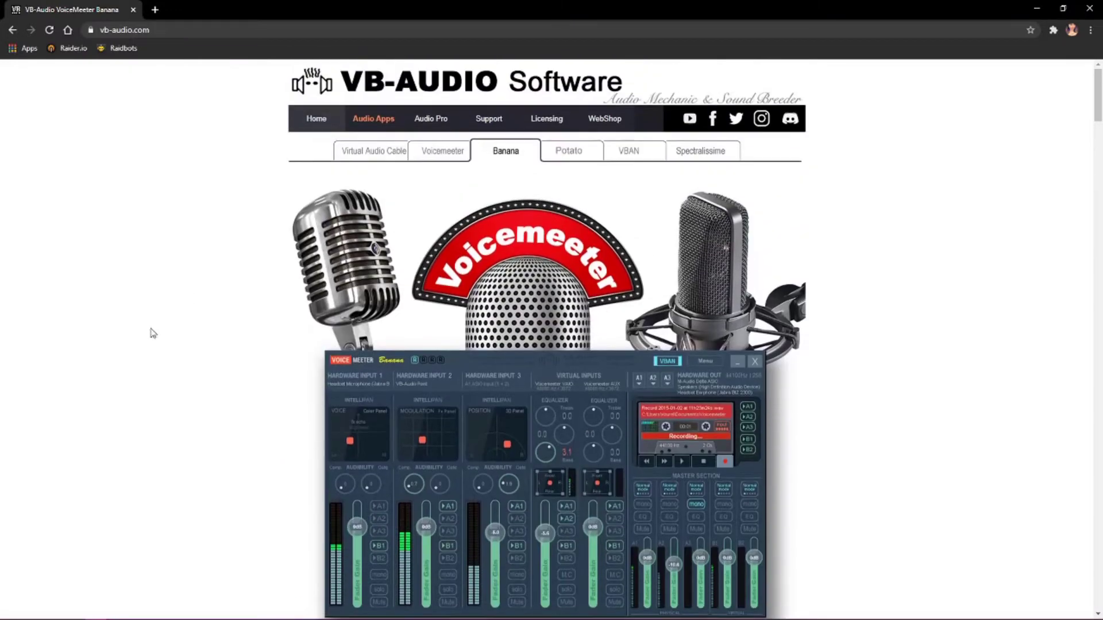
pyautogui.click(361, 154)
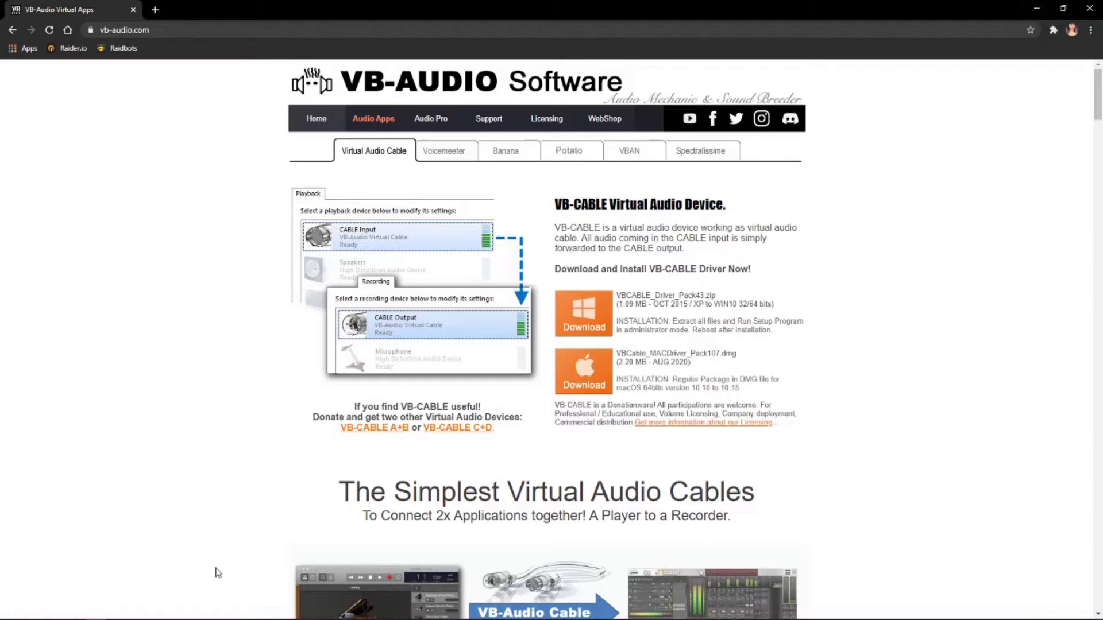
# Open the VBCABLE_Driver_Pack43 zip in the Twitch folder and its extracted folder
pyautogui.click(53, 612)
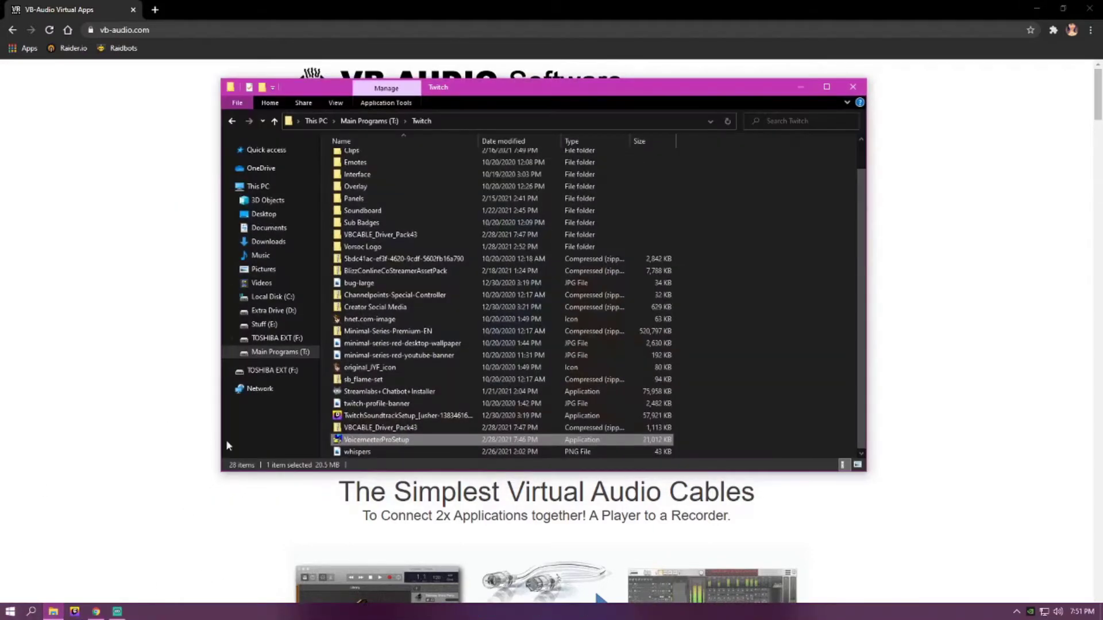
pyautogui.doubleClick(353, 428)
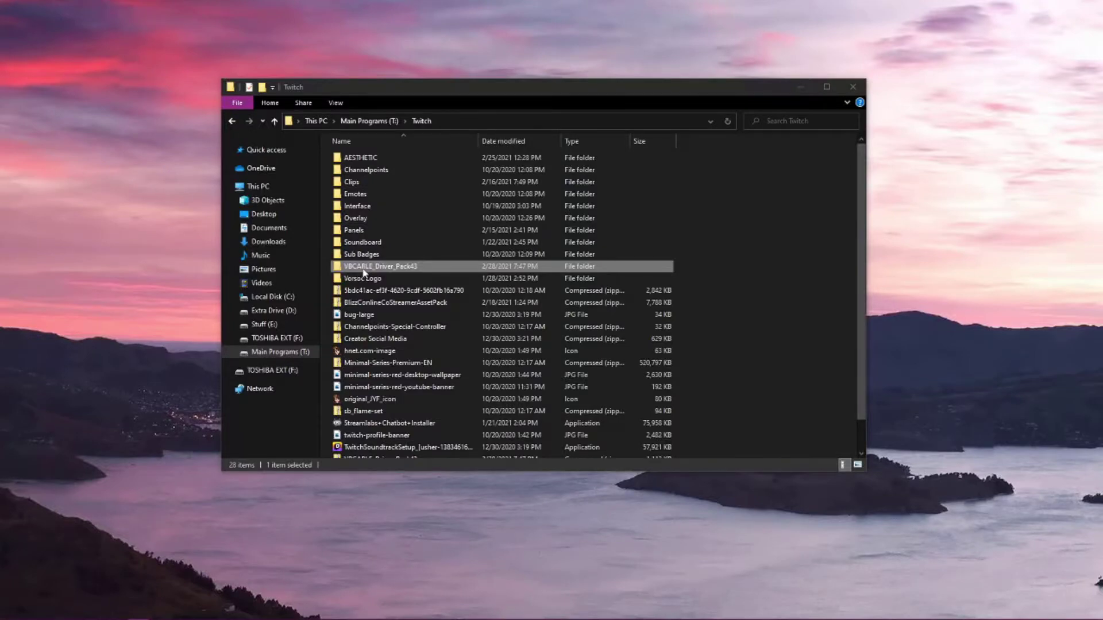
pyautogui.doubleClick(363, 270)
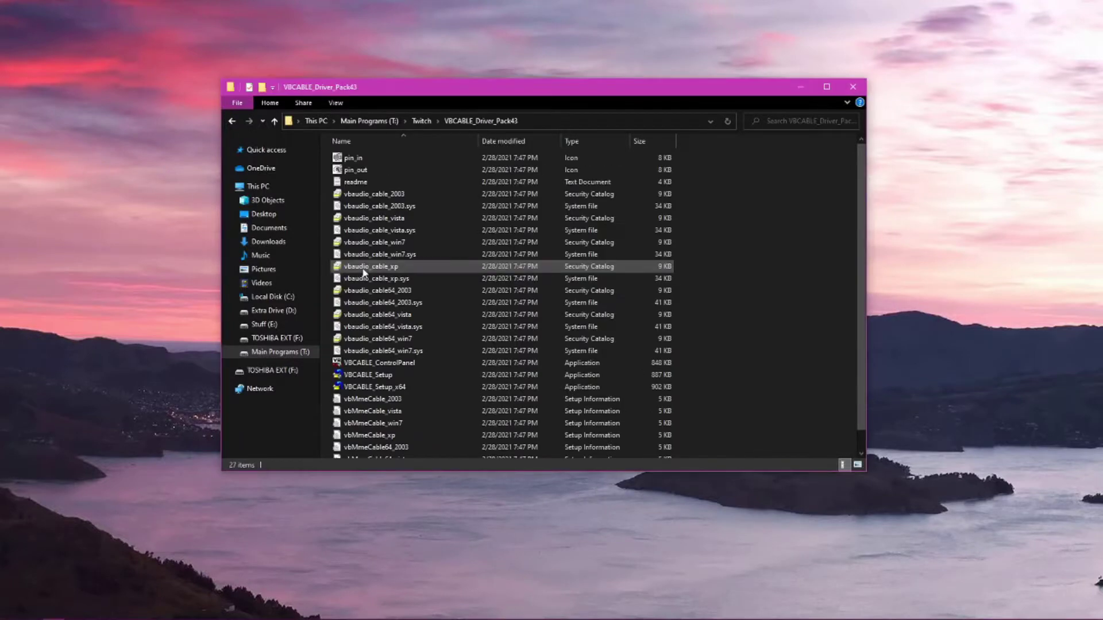
# Run VBCABLE_Setup_x64 as administrator and install the VB-Cable virtual audio driver
pyautogui.rightClick(414, 390)
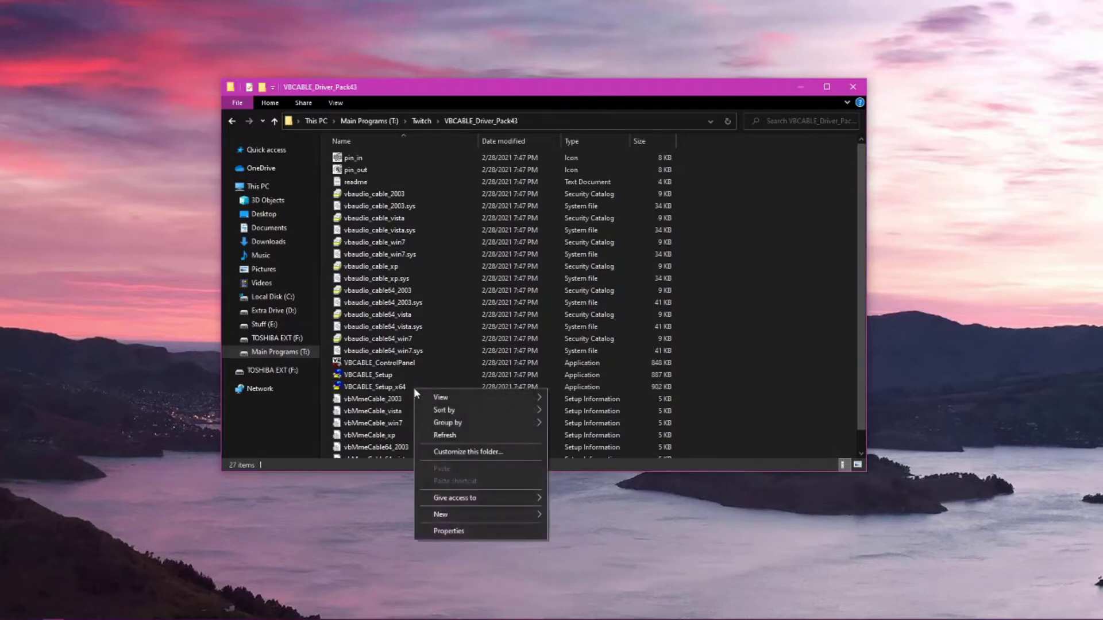
pyautogui.click(400, 389)
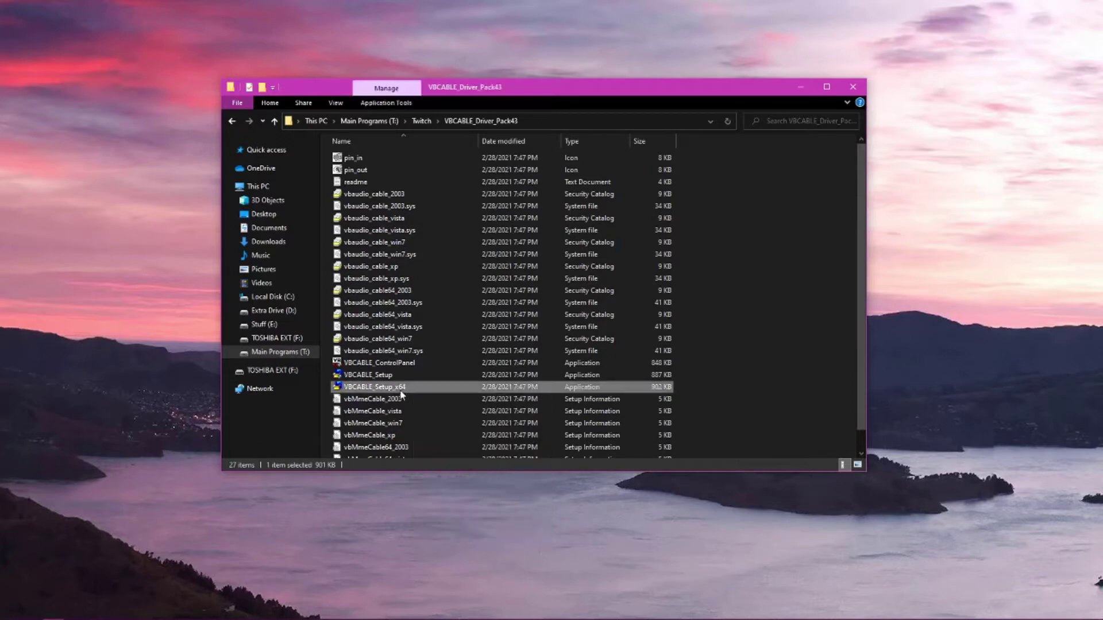
pyautogui.rightClick(402, 393)
pyautogui.click(425, 409)
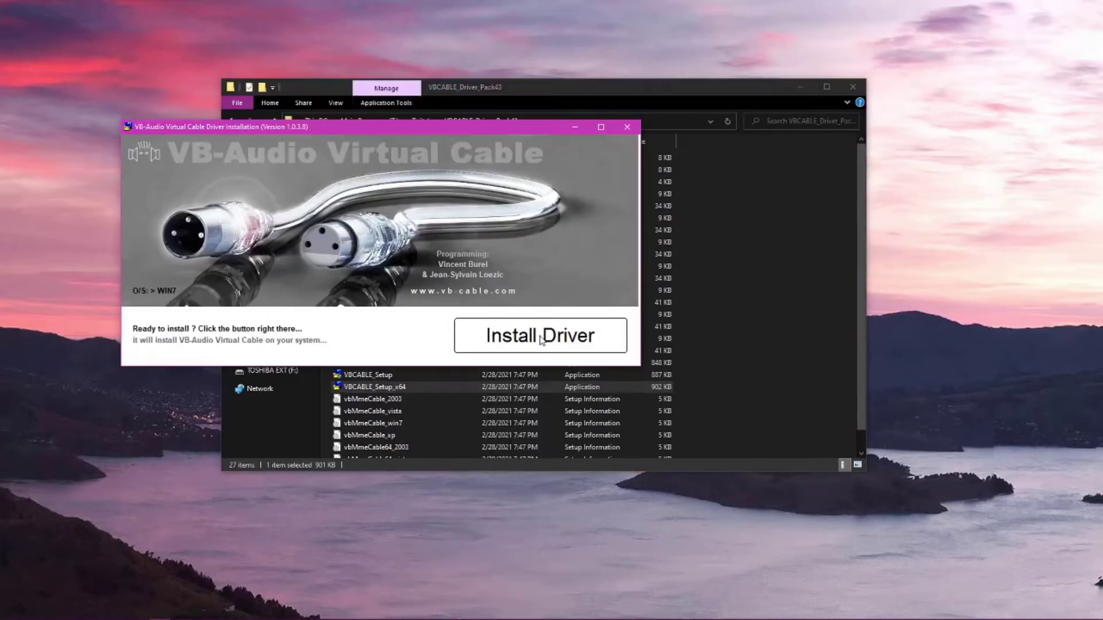
pyautogui.click(542, 340)
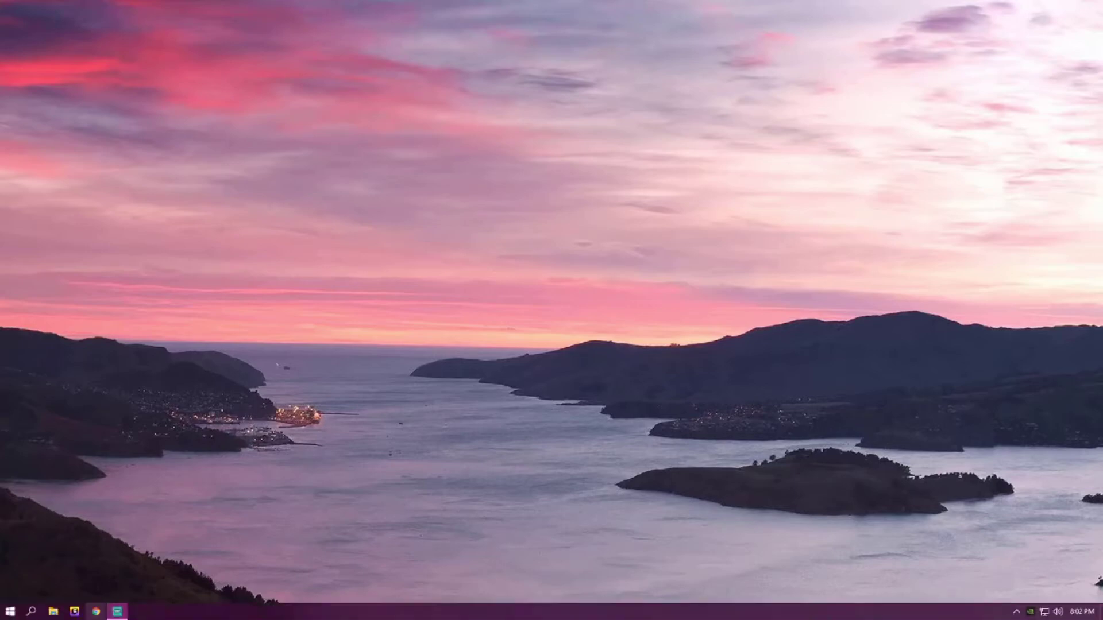
# Launch Voicemeeter Banana by searching 'voicem' in the Start menu
pyautogui.click(18, 613)
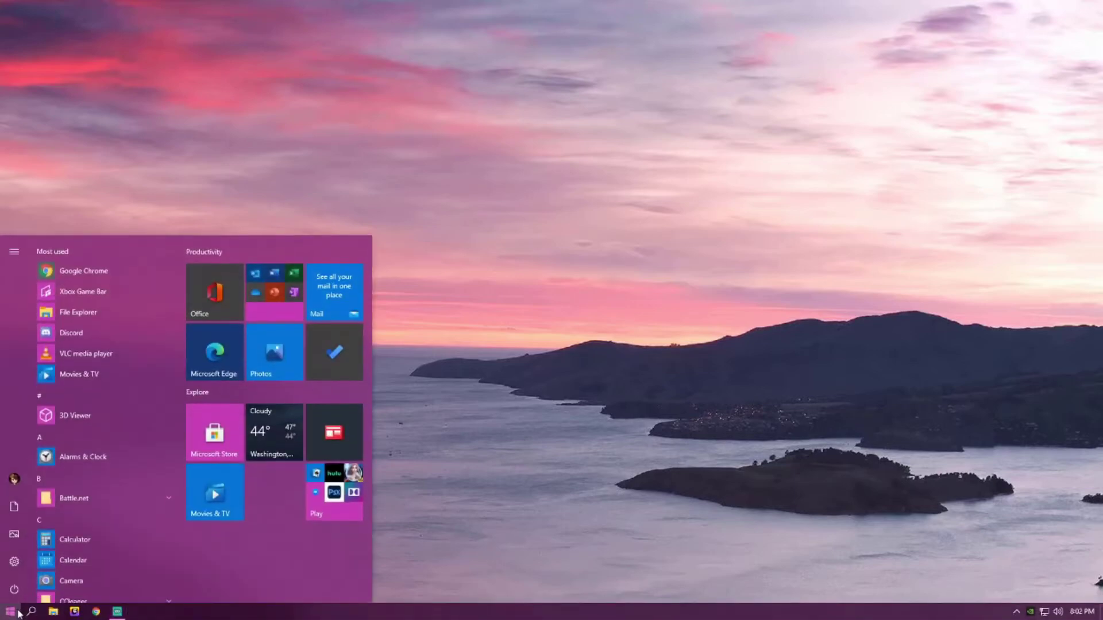
pyautogui.write('voicem')
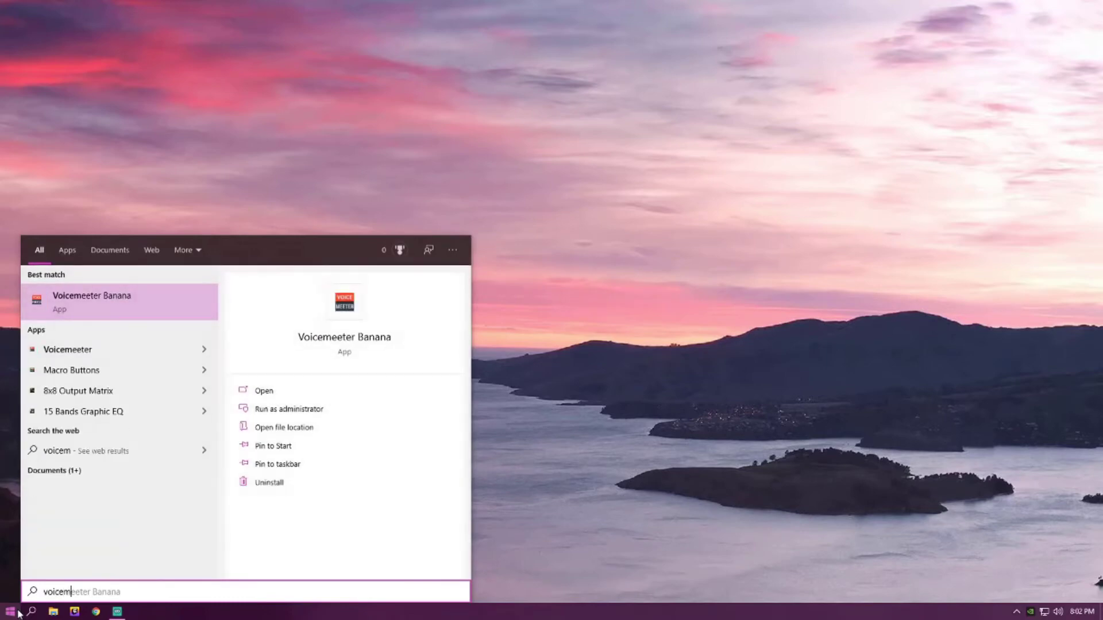
pyautogui.press('Return')
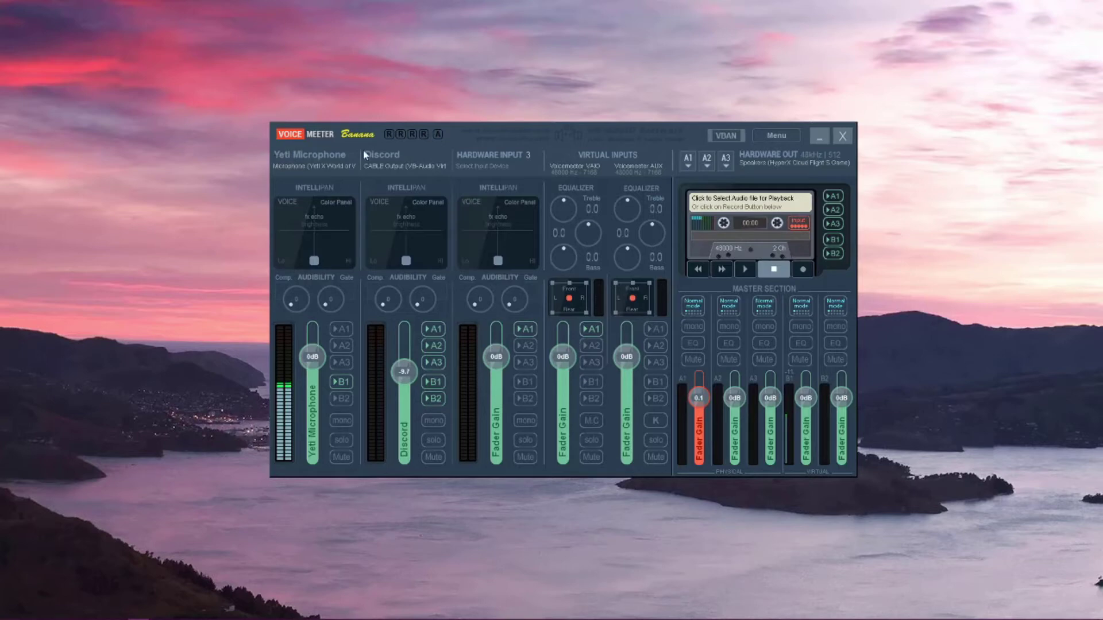
# Confirm the first strip's name as Yeti Microphone and keep the Yeti X microphone as its input device
pyautogui.click(297, 155)
pyautogui.rightClick(298, 155)
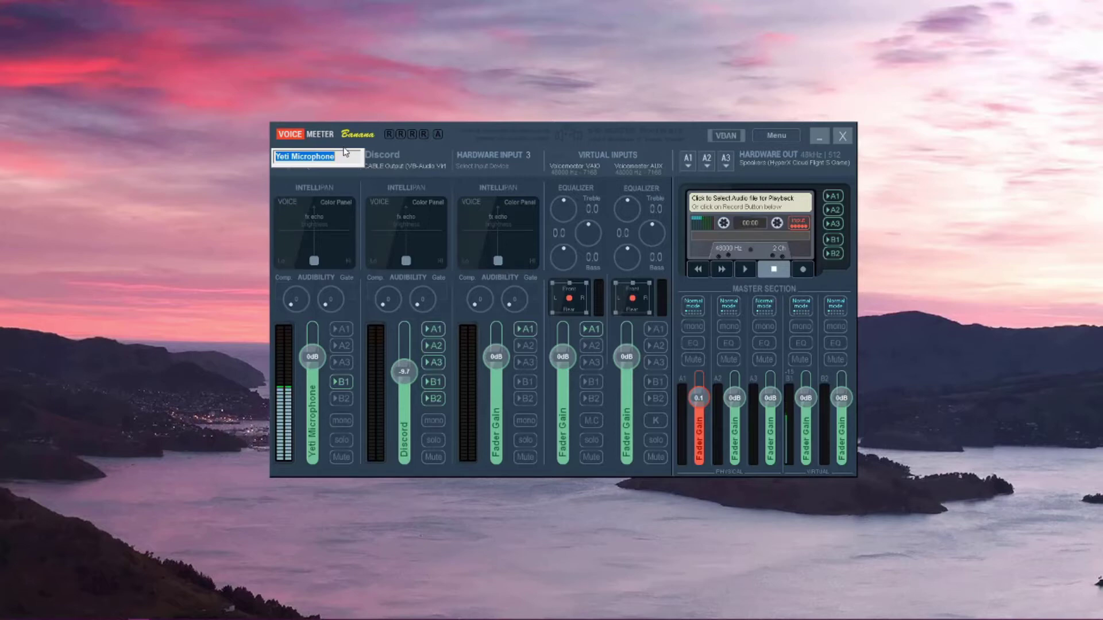
pyautogui.press('Return')
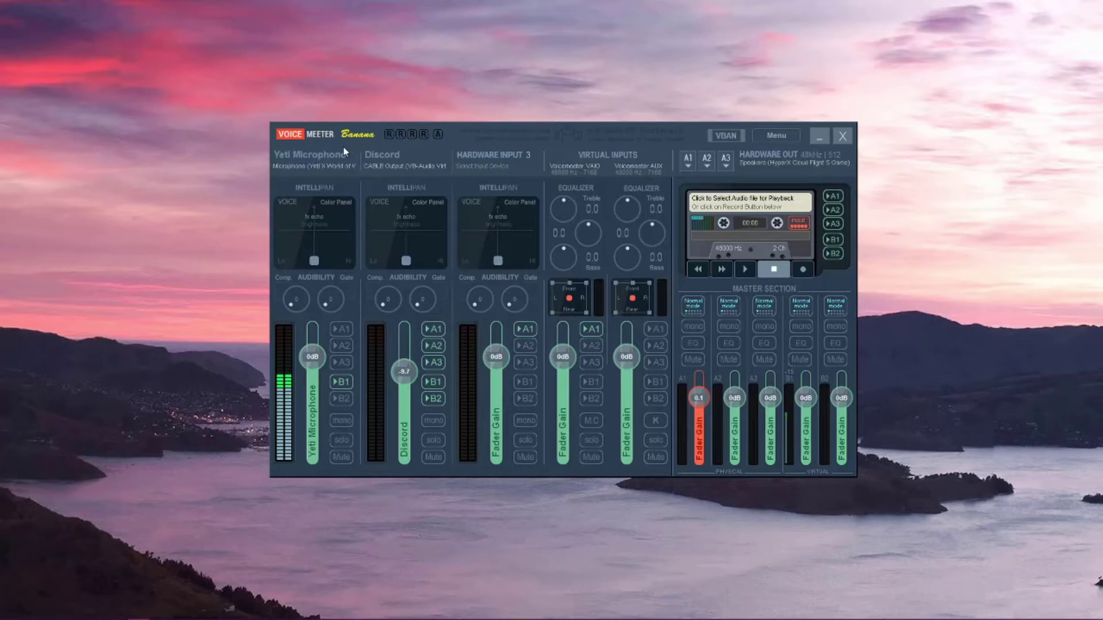
pyautogui.click(289, 167)
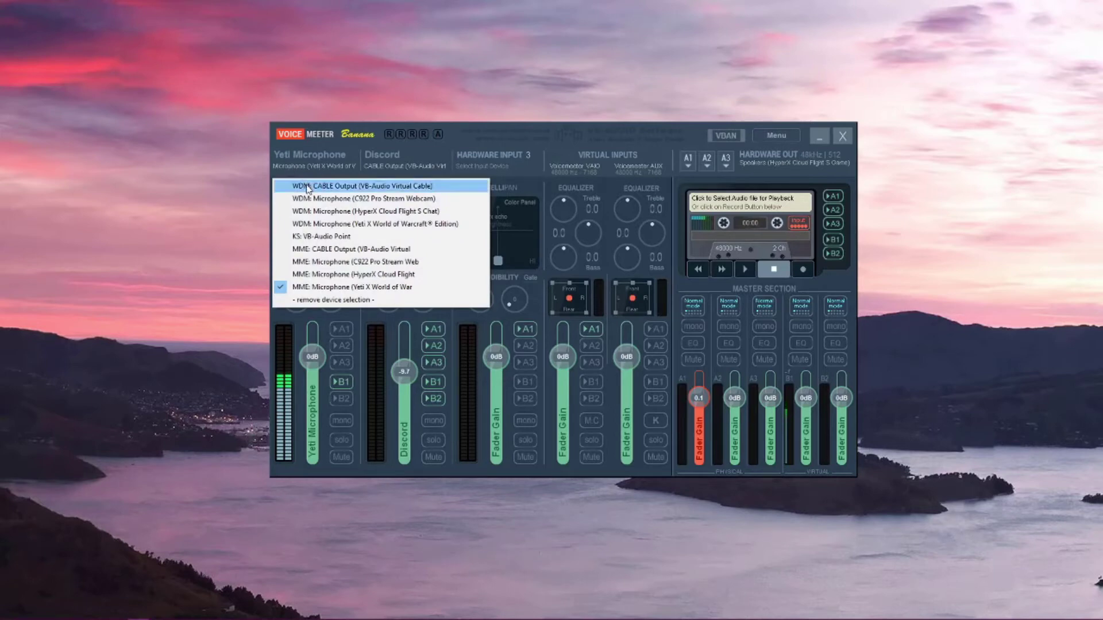
pyautogui.click(300, 287)
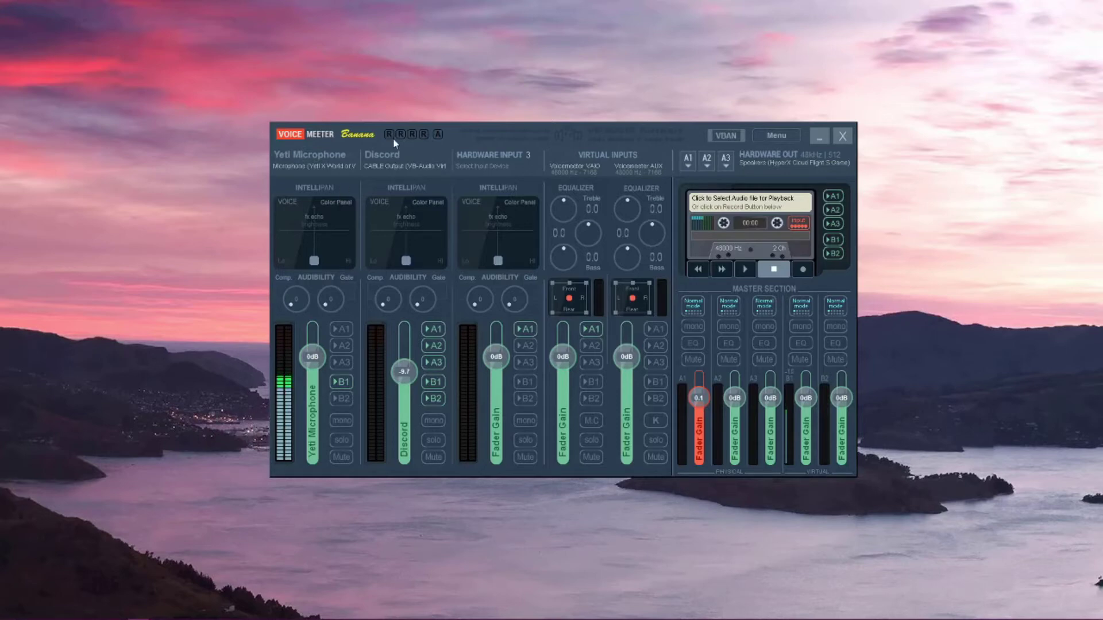
pyautogui.rightClick(384, 159)
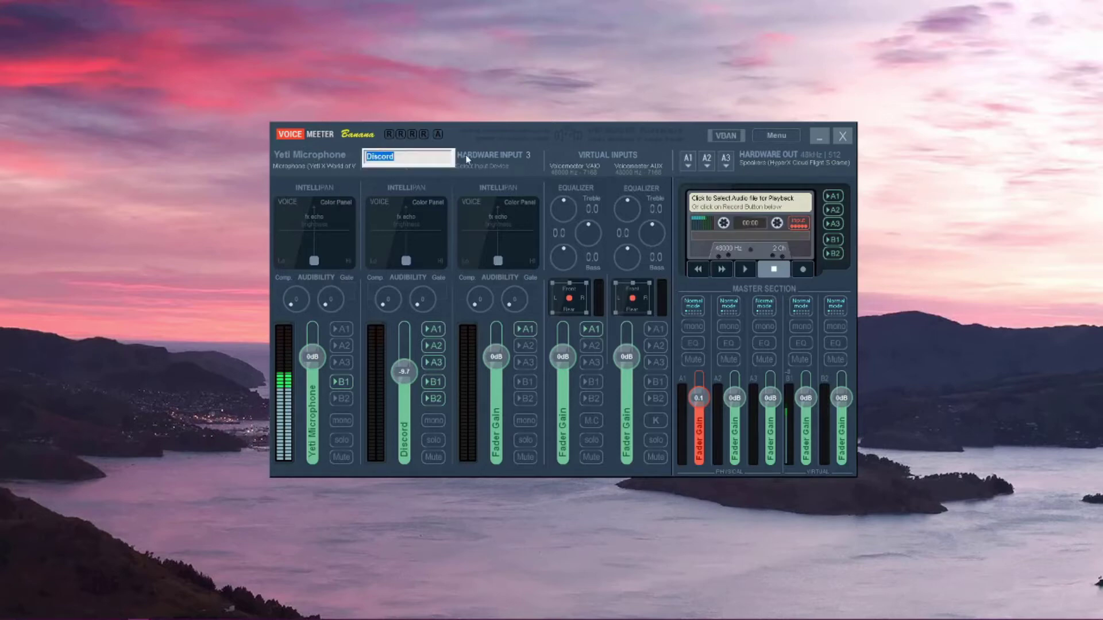
pyautogui.press('Return')
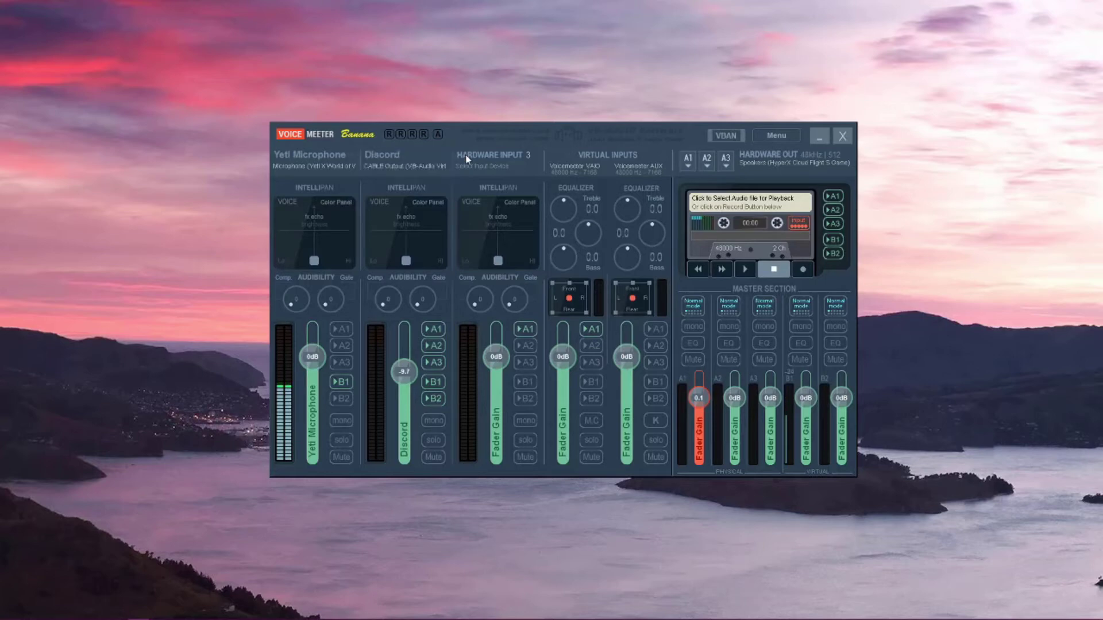
pyautogui.click(383, 168)
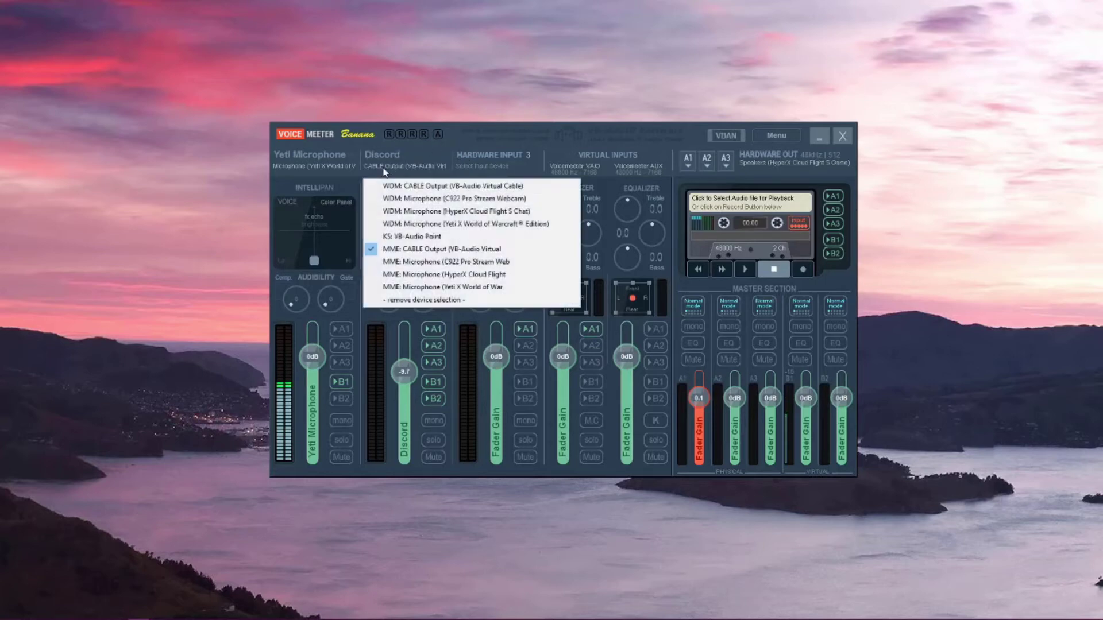
pyautogui.click(419, 249)
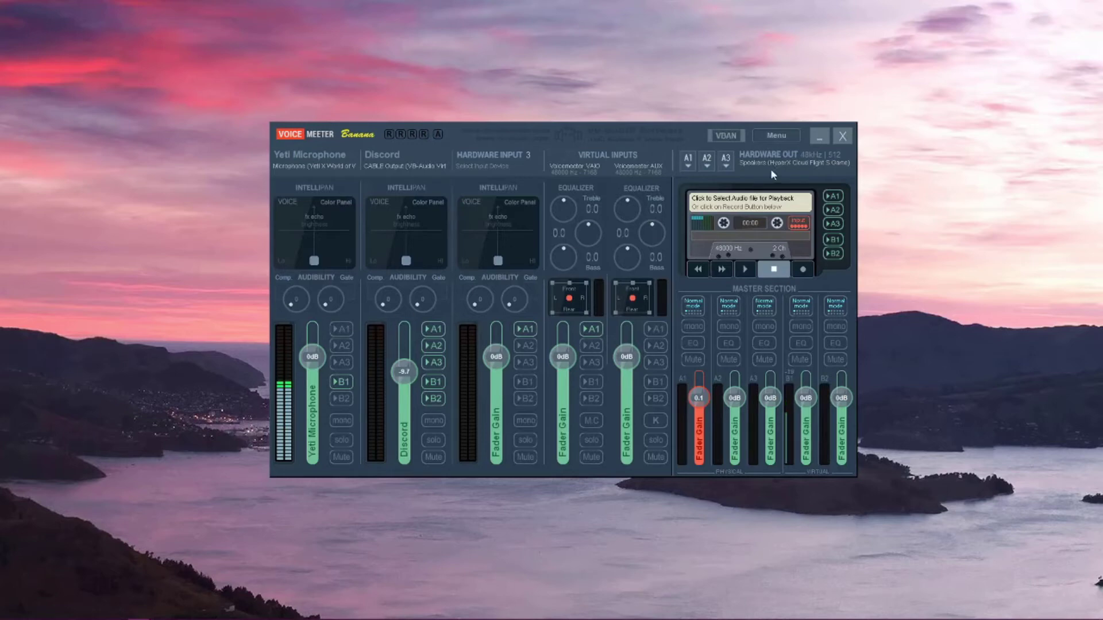
# Keep A1 on the HyperX Cloud Flight S Game headset and lower its master fader to about -7 dB
pyautogui.click(689, 165)
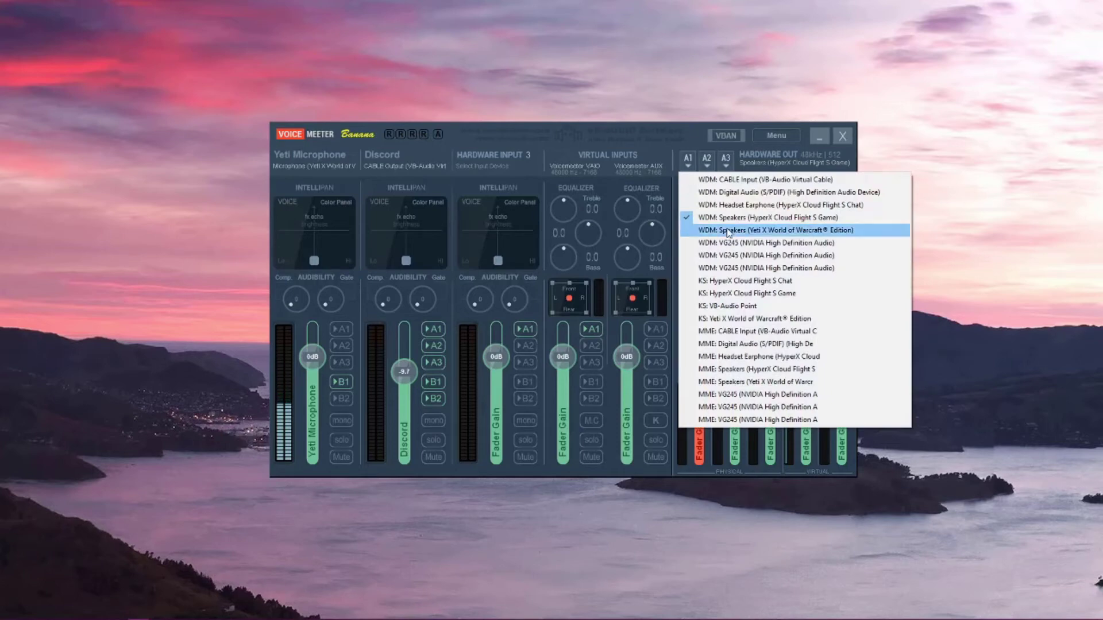
pyautogui.click(759, 218)
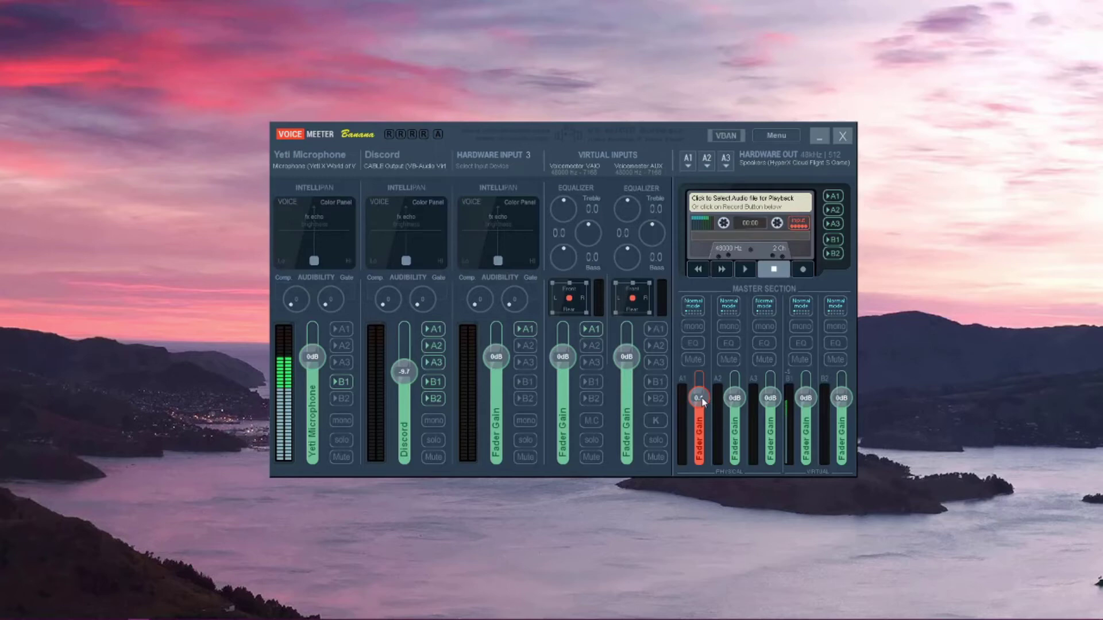
pyautogui.moveTo(702, 401); pyautogui.dragTo(702, 409)
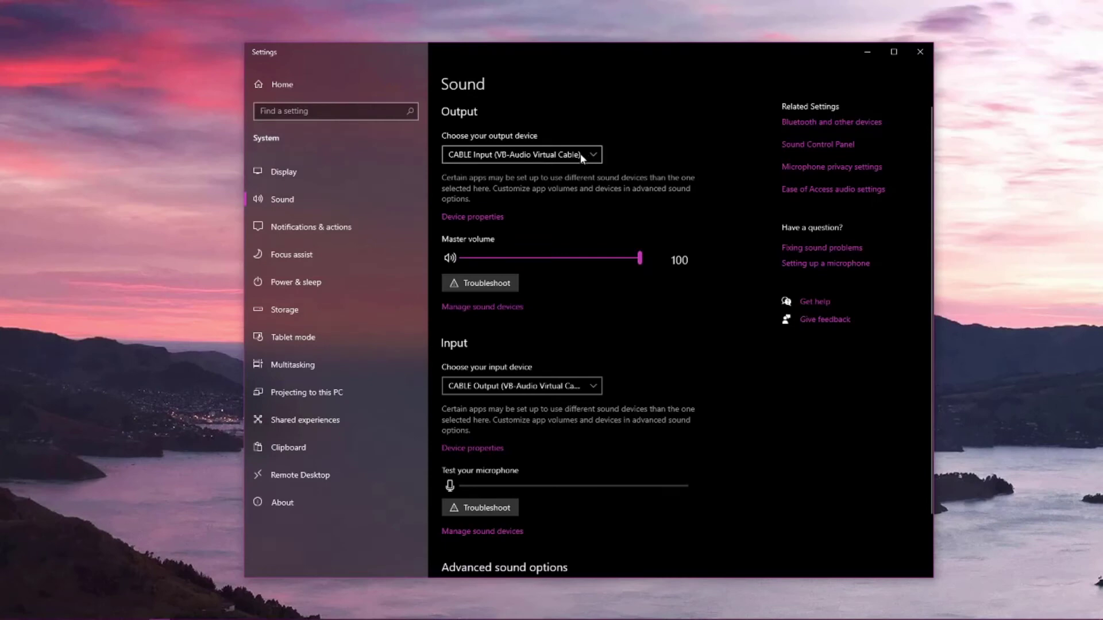
# Set Windows sound output to VoiceMeeter Input and sound input to the Yeti X microphone
pyautogui.click(580, 153)
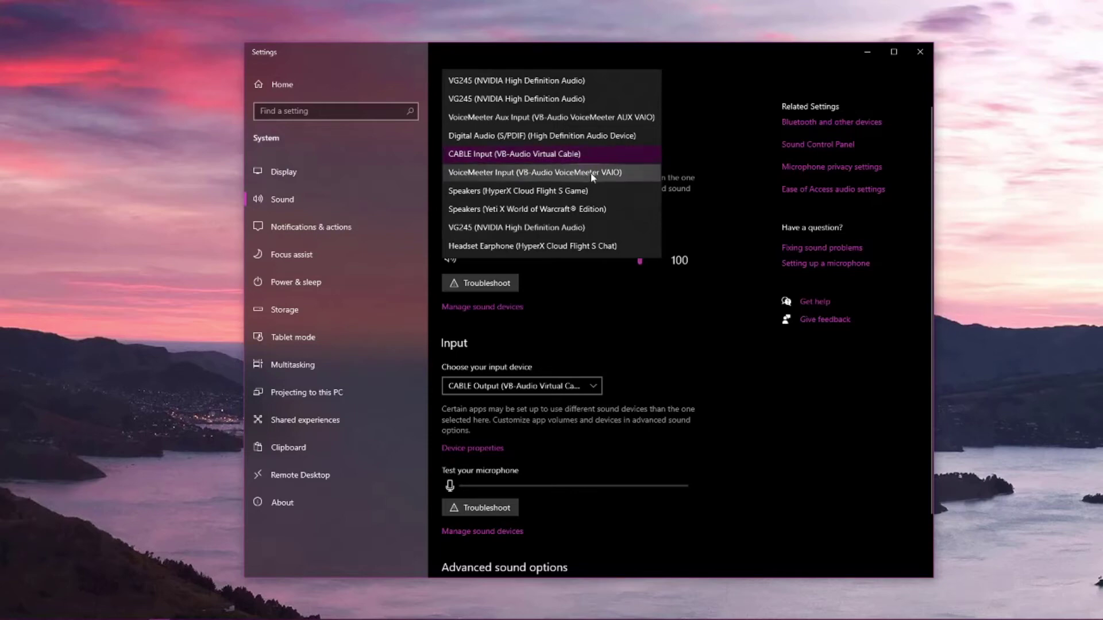
pyautogui.click(511, 174)
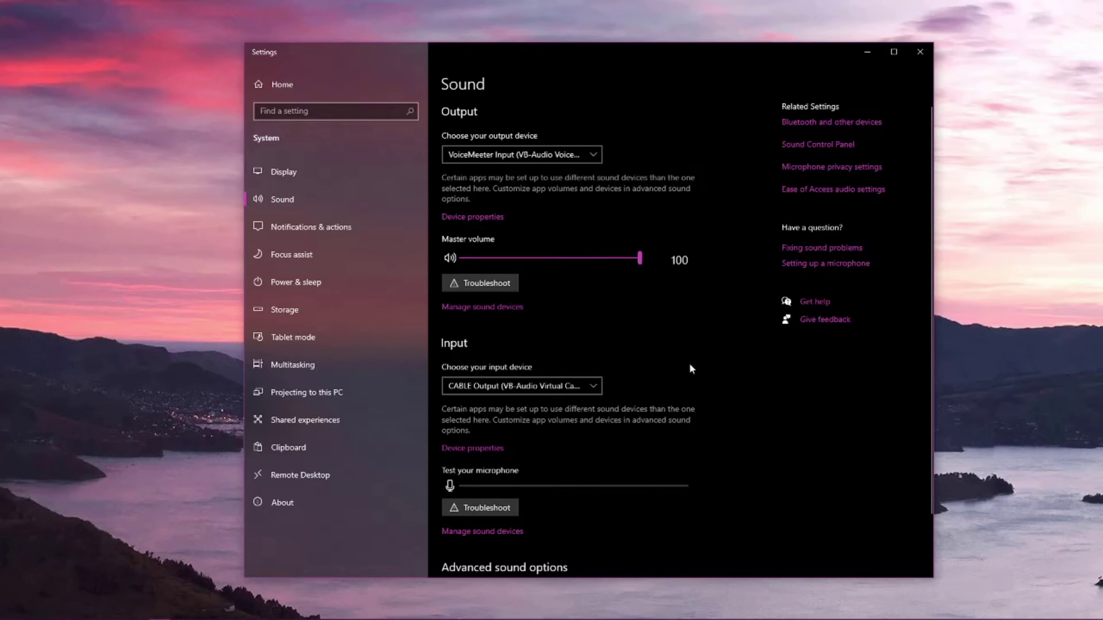
pyautogui.scroll(-2, 691, 369)
pyautogui.click(592, 314)
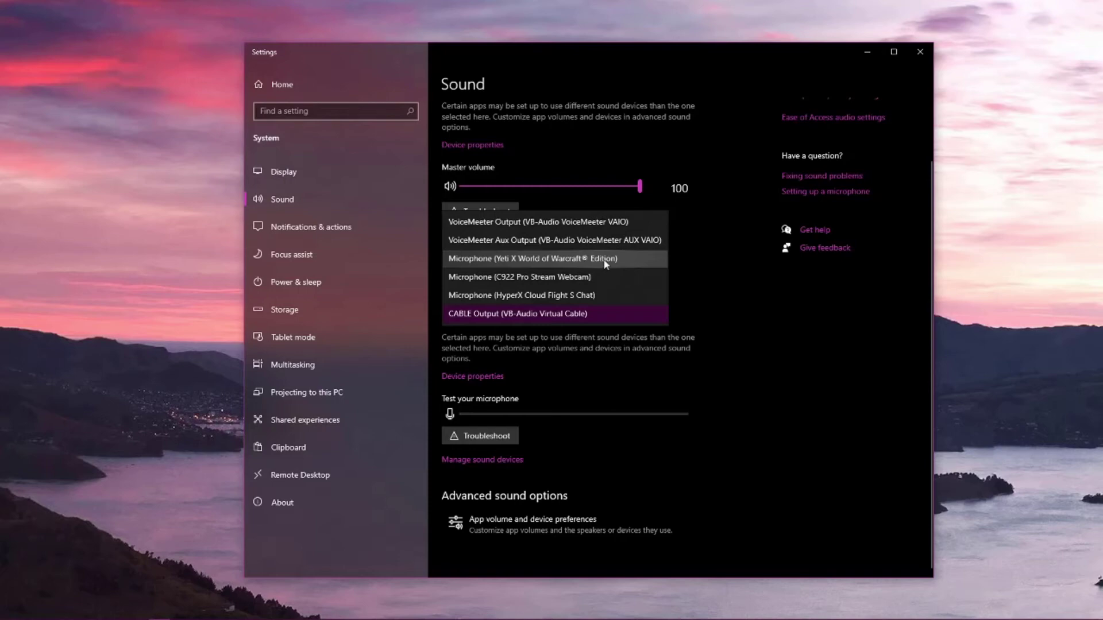
pyautogui.click(604, 258)
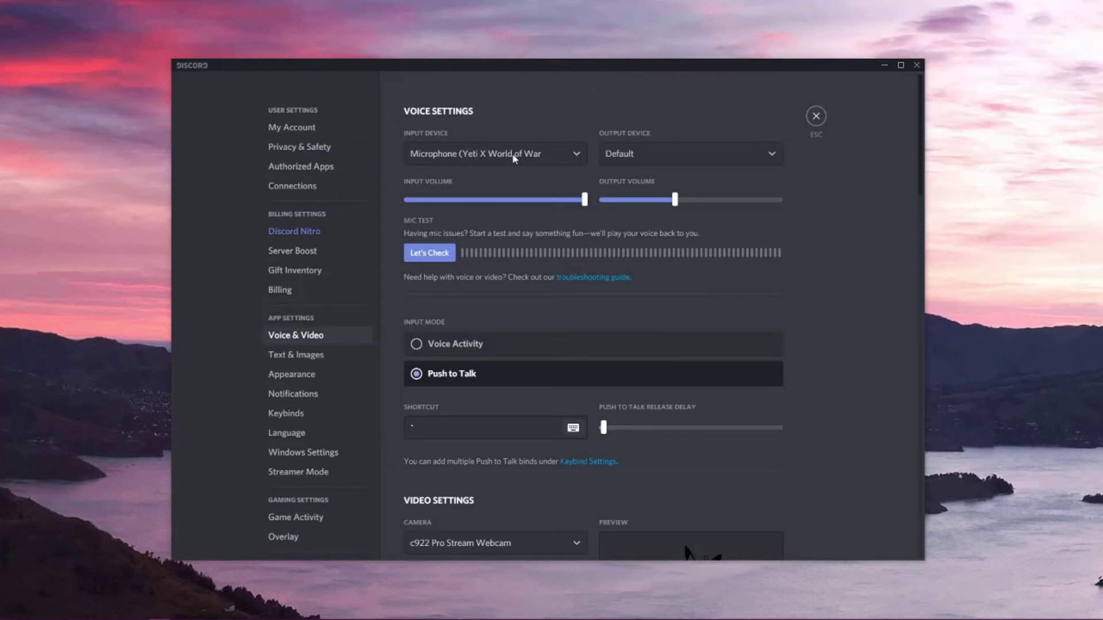
# Keep Discord's input on the Yeti X microphone and set its output device to CABLE Input
pyautogui.click(475, 153)
pyautogui.click(475, 152)
pyautogui.click(475, 152)
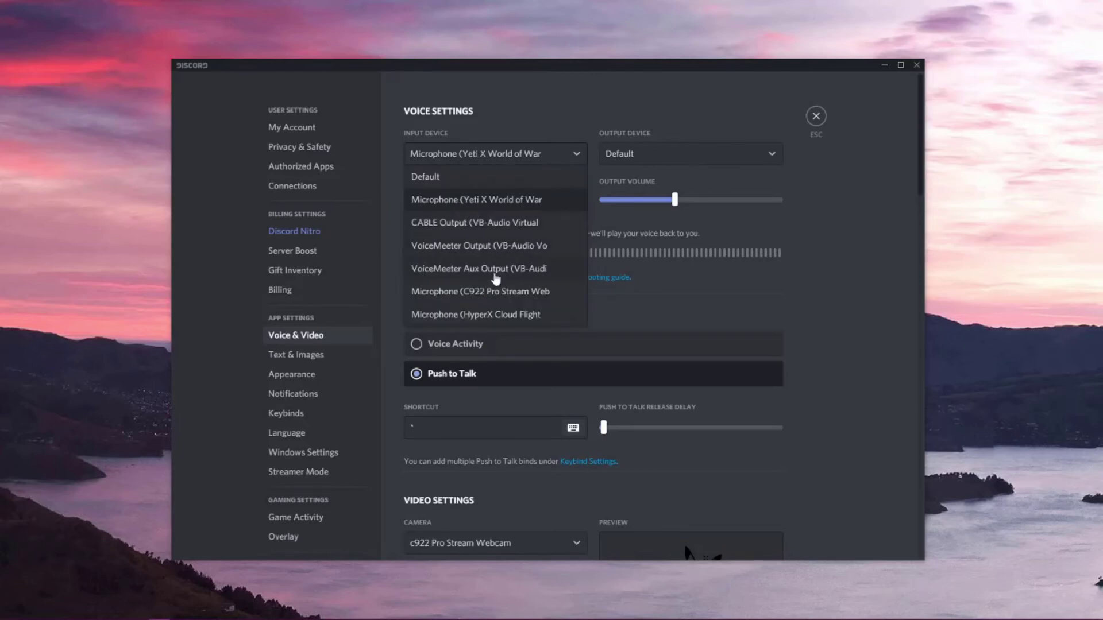
pyautogui.click(524, 158)
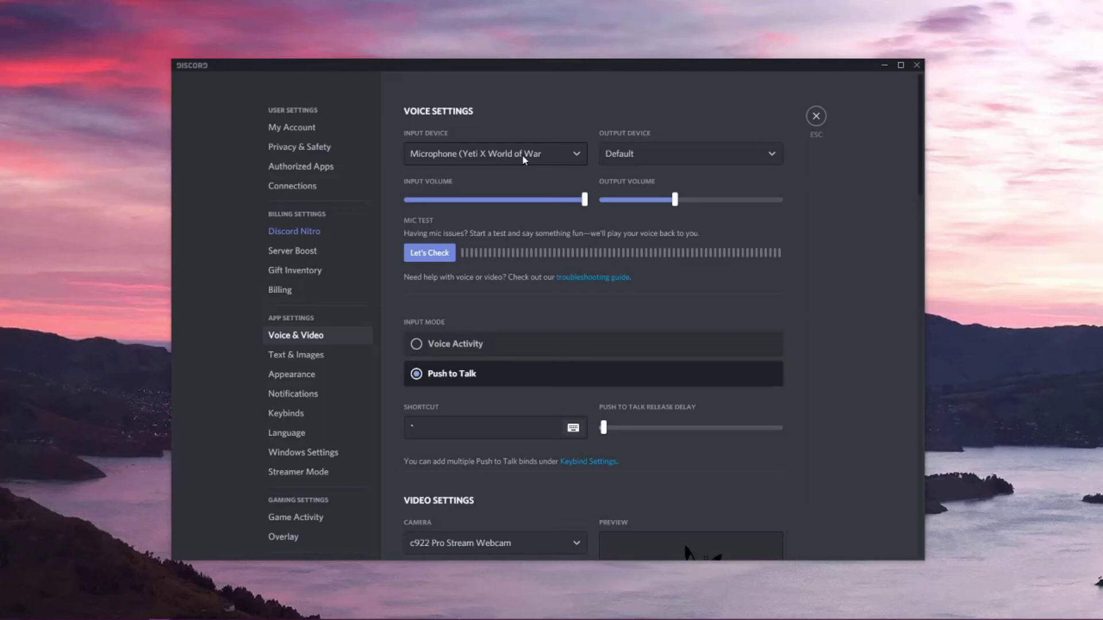
pyautogui.click(693, 161)
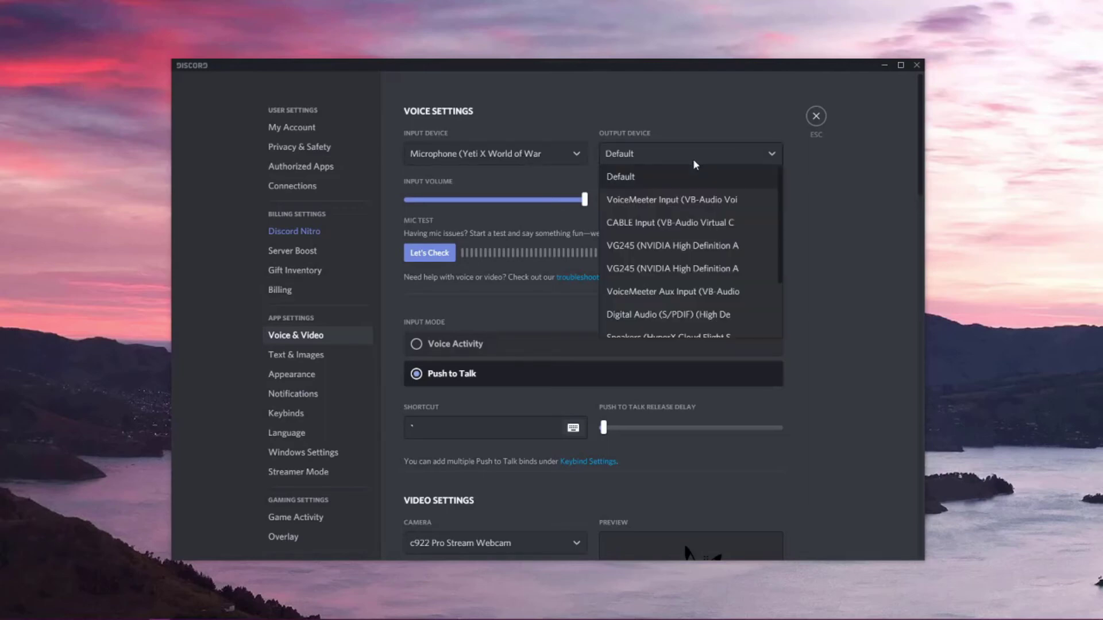
pyautogui.click(683, 224)
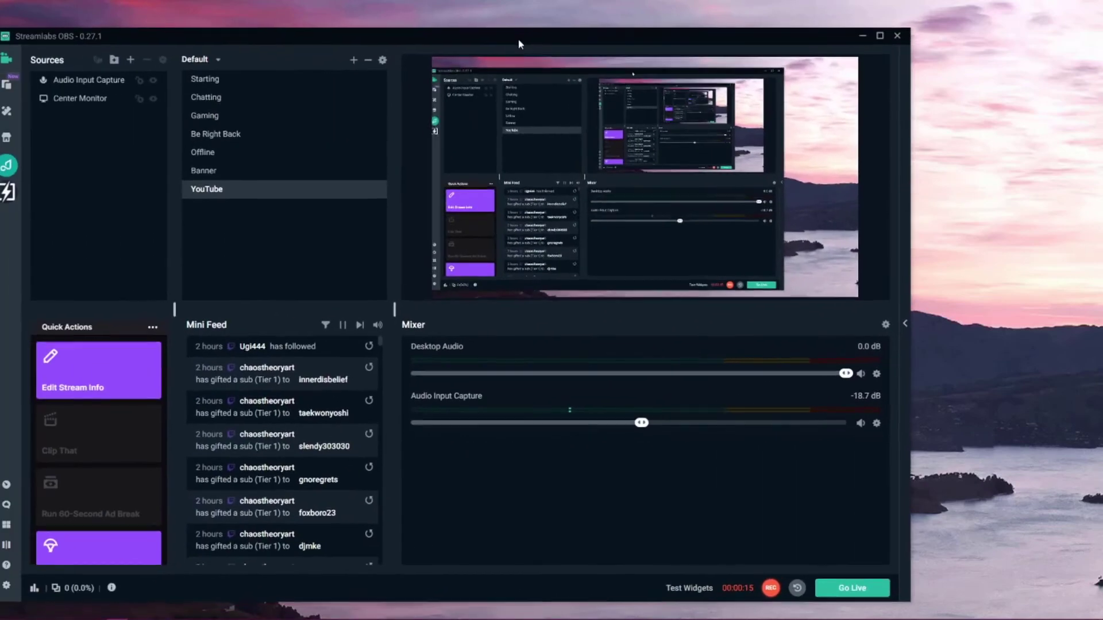
# Move the Streamlabs OBS window slightly to the right
pyautogui.moveTo(518, 39); pyautogui.dragTo(551, 39)
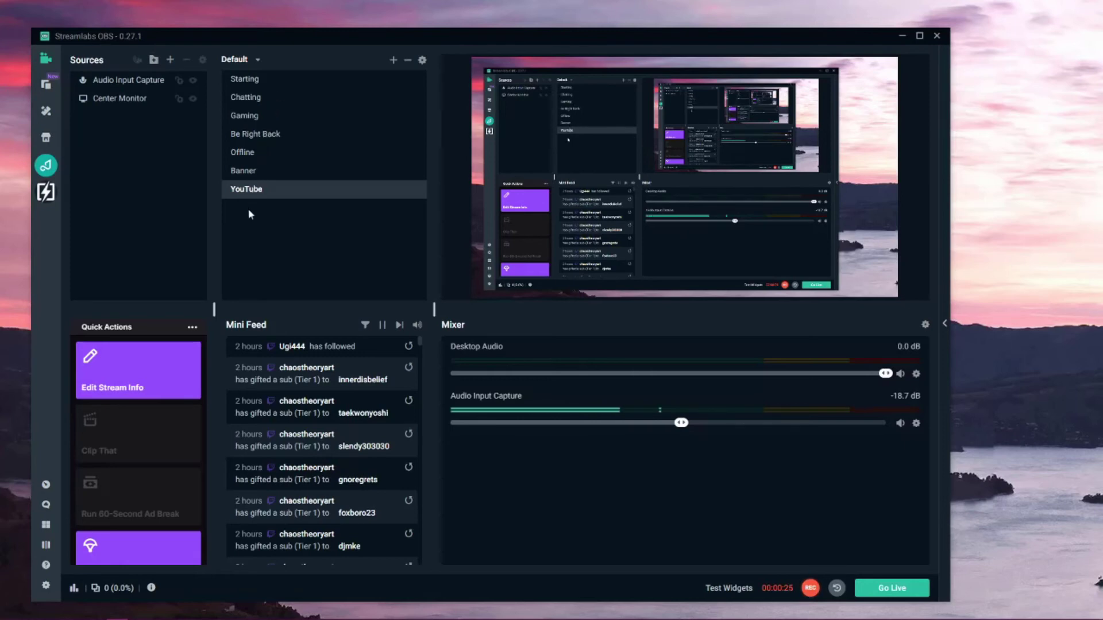
# Add the existing 'Discord' Audio Output Capture source to the scene and open its Device list
pyautogui.click(170, 61)
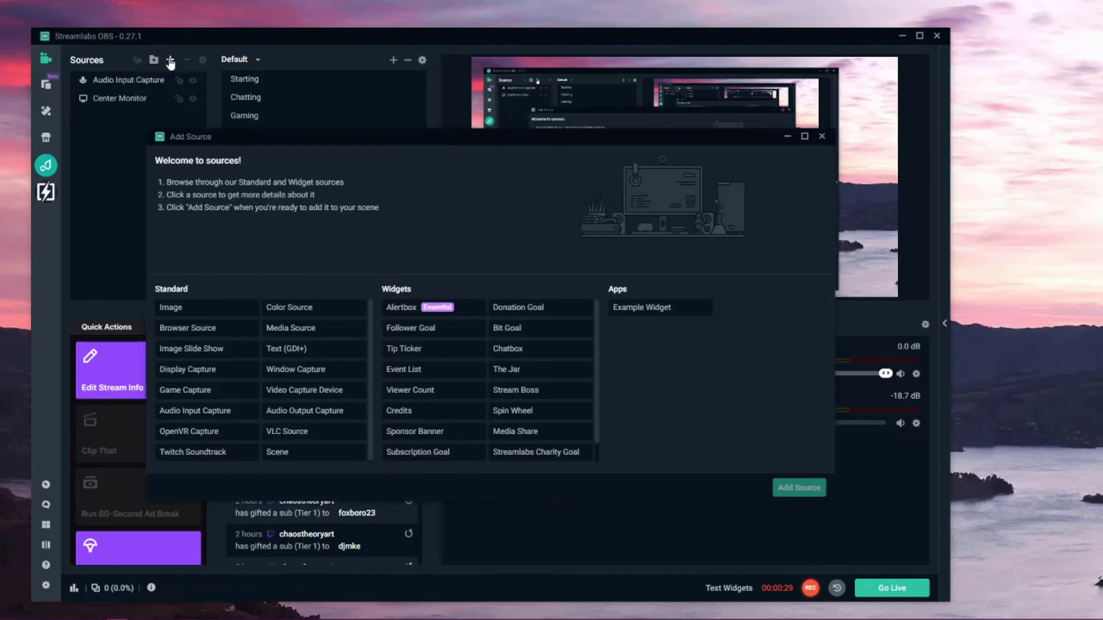
pyautogui.click(286, 414)
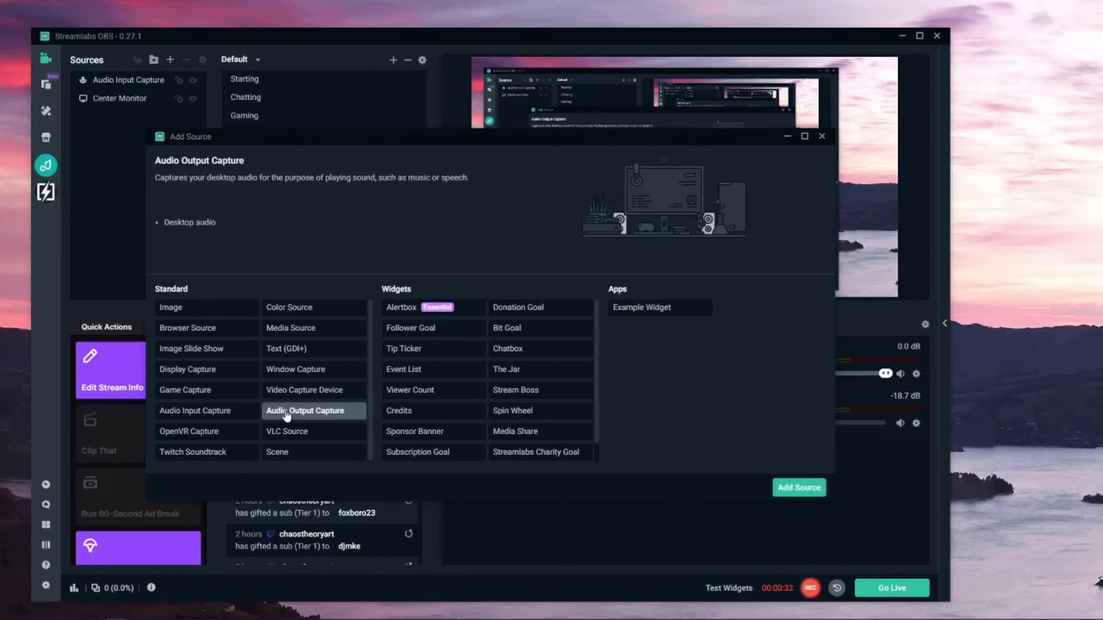
pyautogui.click(798, 488)
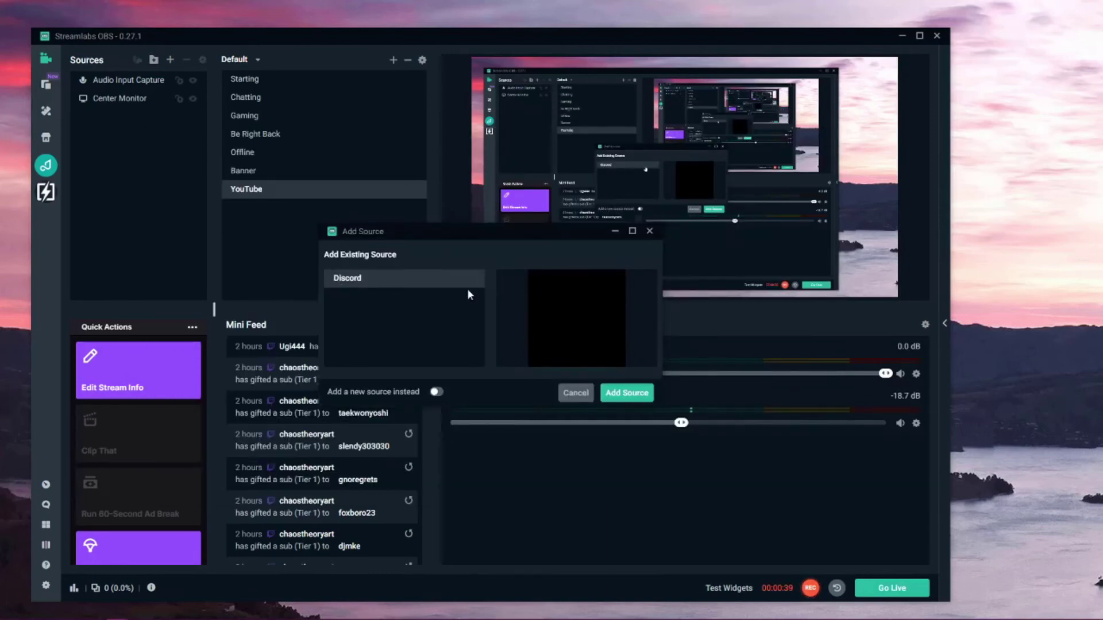
pyautogui.click(639, 395)
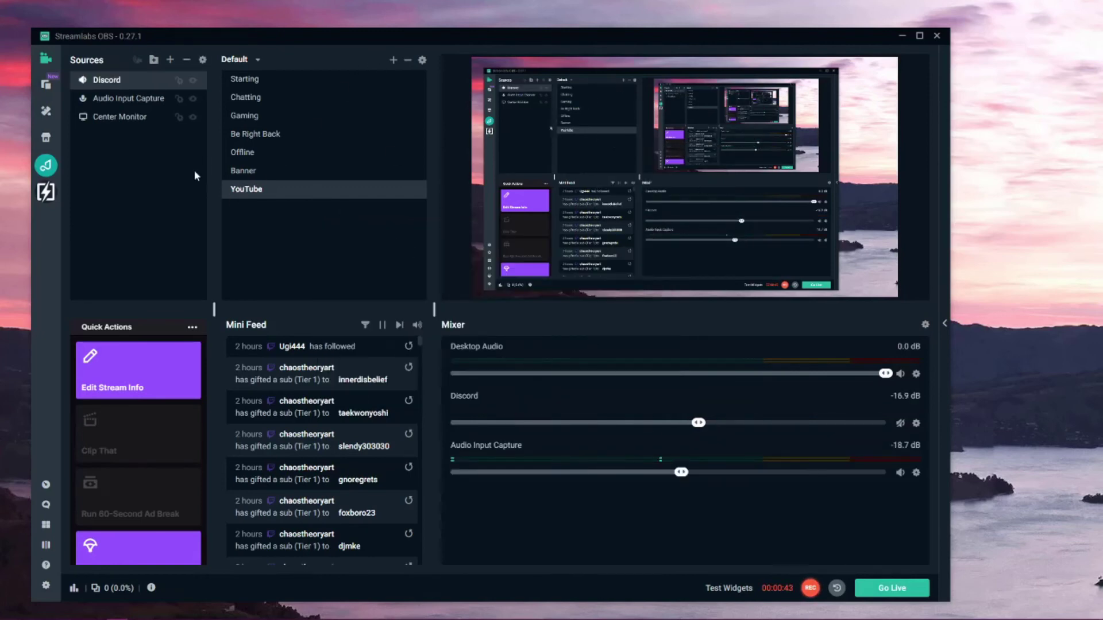
pyautogui.doubleClick(103, 82)
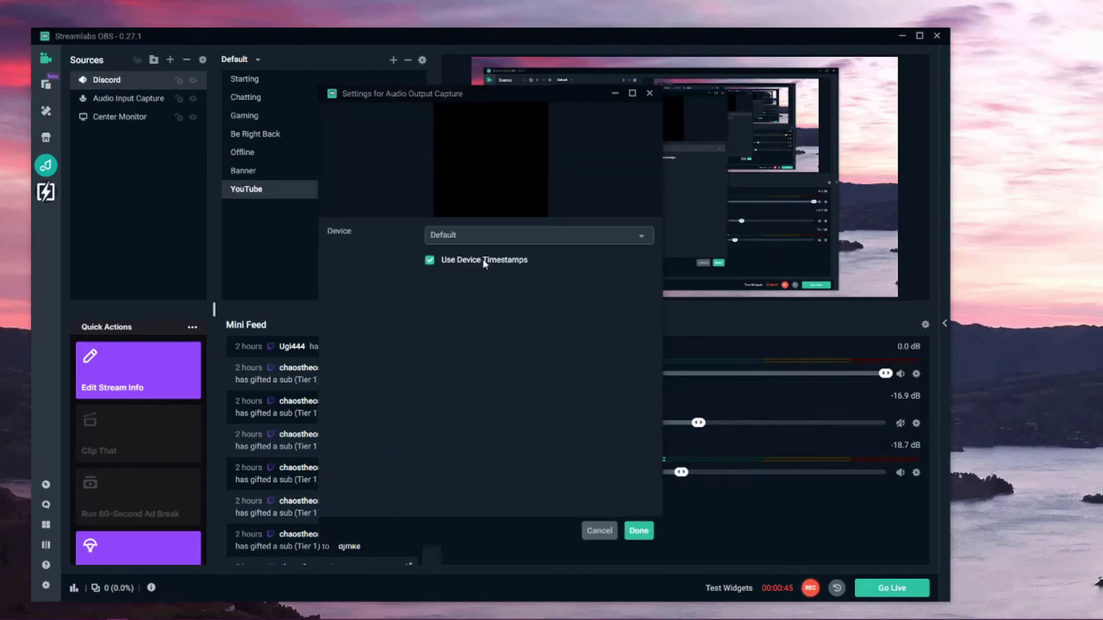
pyautogui.click(489, 240)
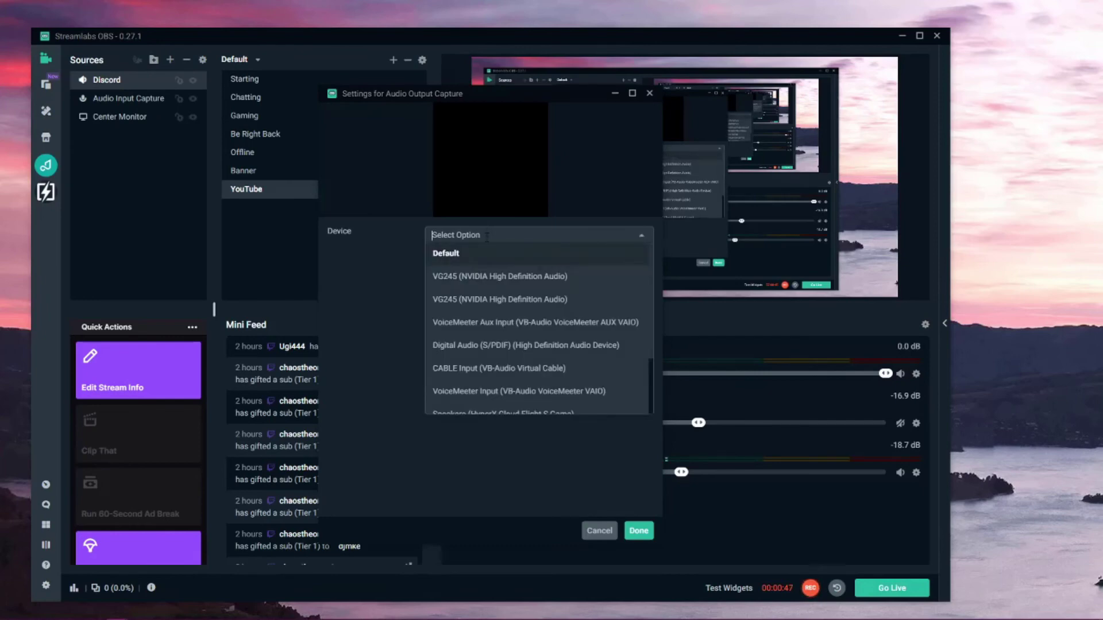